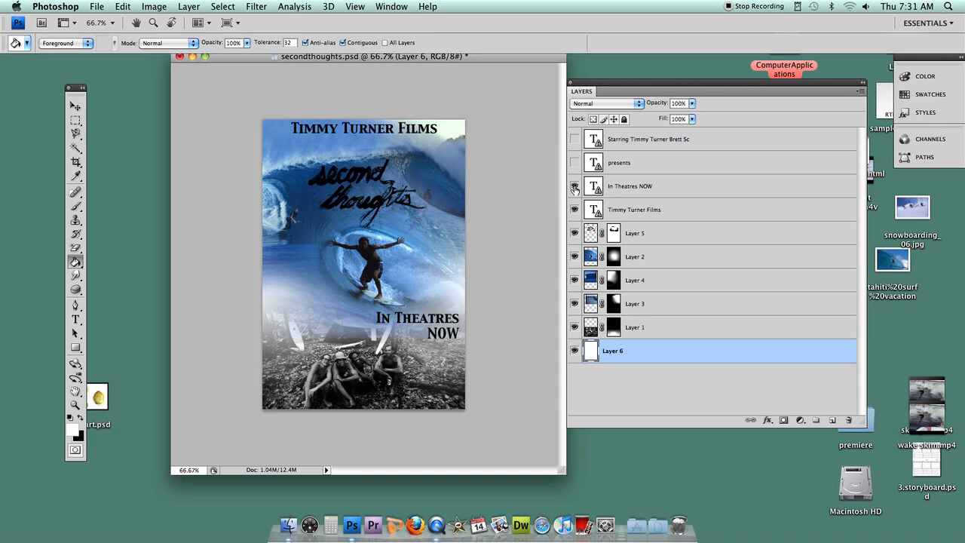
Hide the two visible text layers, Layer 5, and Layers 4, 3, 1 and 6 so only Layer 2 stays displayed
{"action": "left_click", "coordinate": [575, 209]}
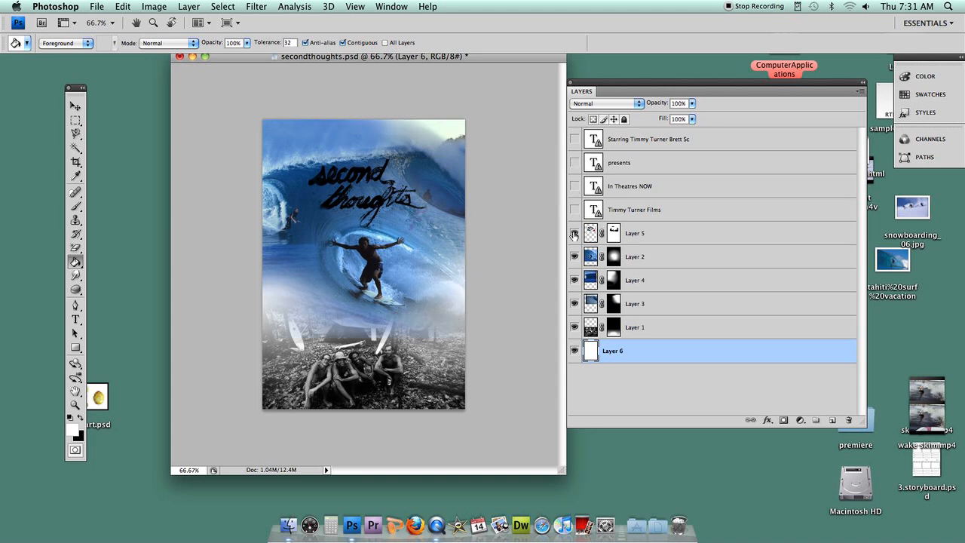
{"action": "left_click", "coordinate": [575, 235]}
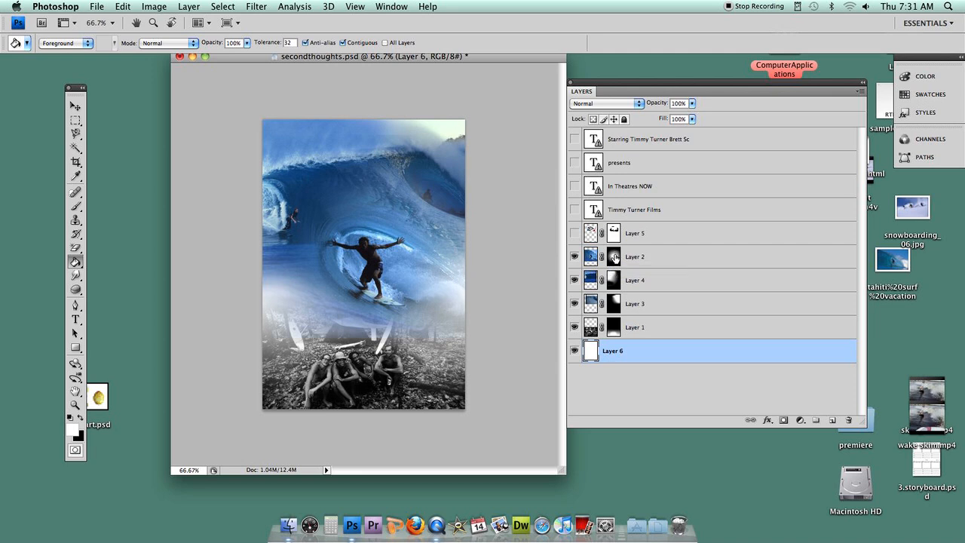
{"action": "left_click_drag", "start_coordinate": [574, 280], "coordinate": [574, 351]}
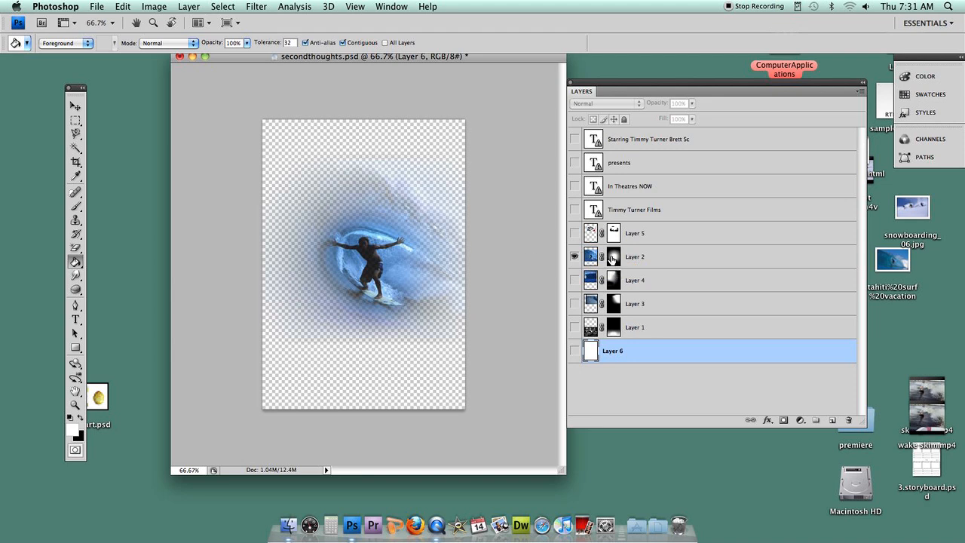
Set the opacity of Layer 2 to 100%
{"action": "left_click", "coordinate": [615, 258]}
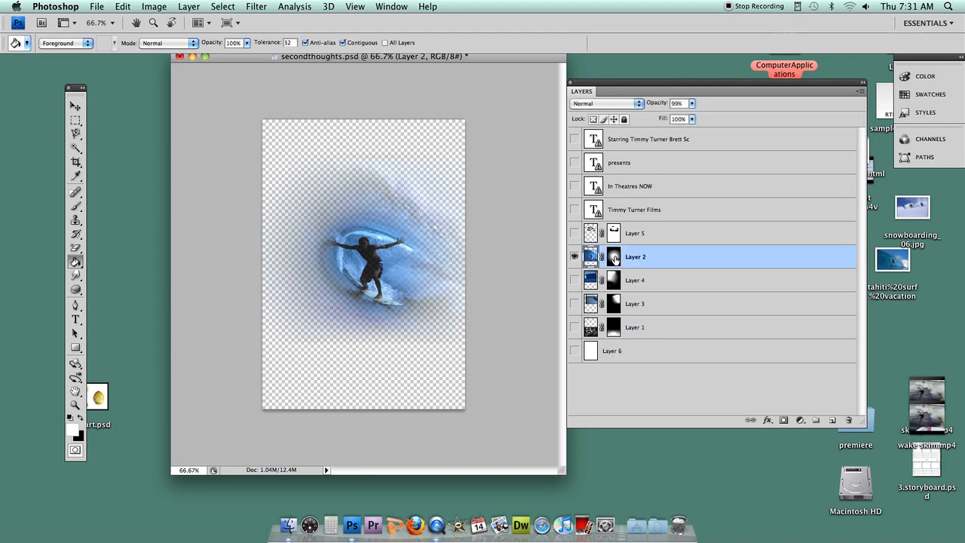
{"action": "left_click", "coordinate": [692, 104]}
{"action": "mouse_move", "coordinate": [695, 118]}
{"action": "left_mouse_down"}
{"action": "mouse_move", "coordinate": [656, 119]}
{"action": "mouse_move", "coordinate": [695, 118]}
{"action": "left_mouse_up"}
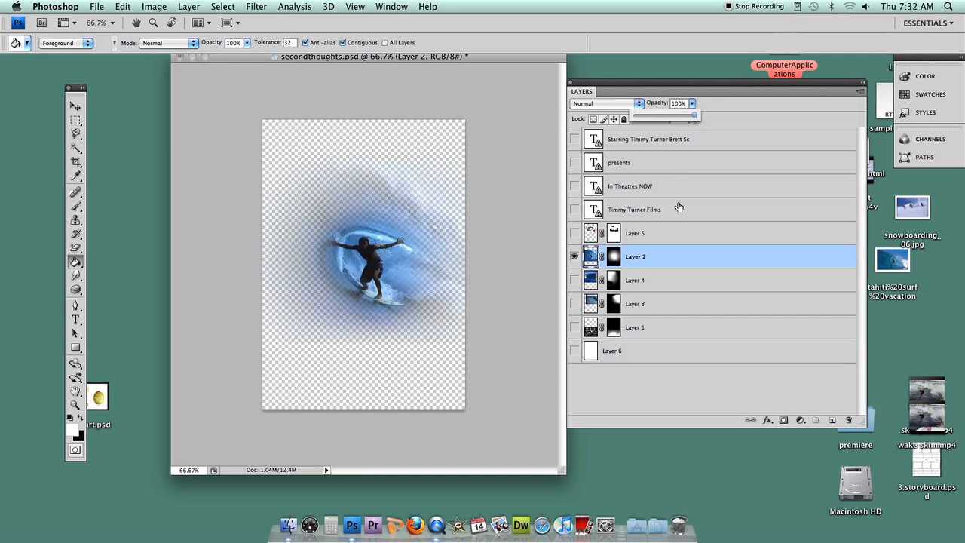
Show Layers 4, 3, 1 and 5 and all four text layers to preview the poster composite
{"action": "left_click", "coordinate": [574, 281]}
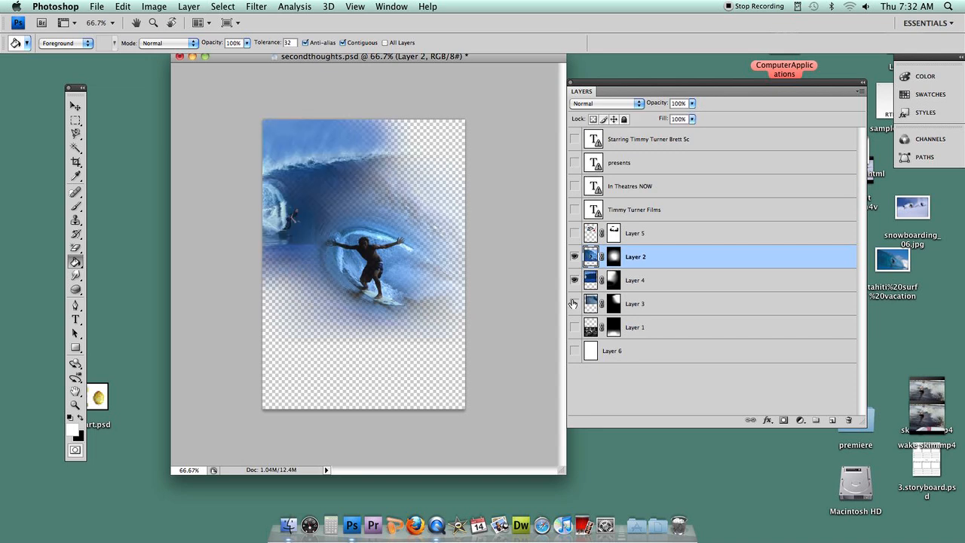
{"action": "left_click", "coordinate": [573, 303]}
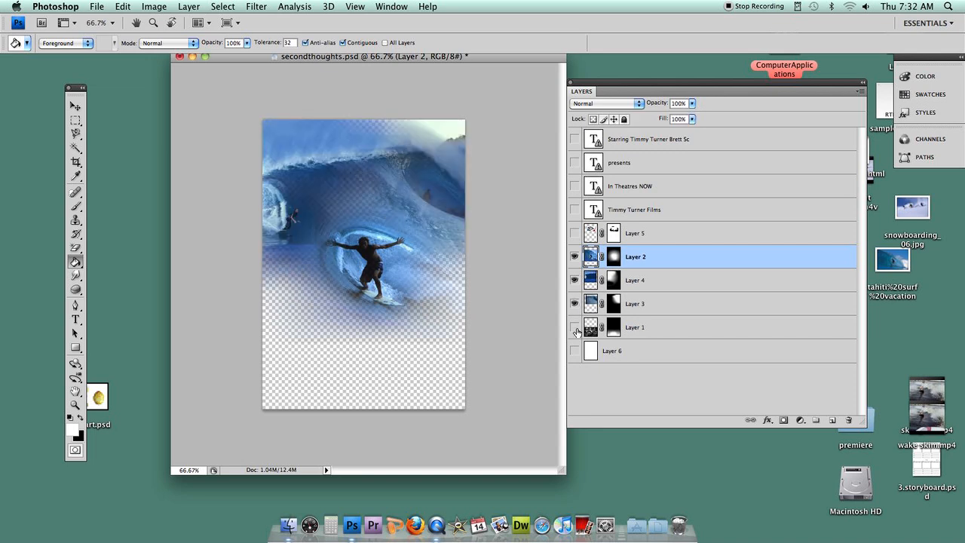
{"action": "left_click", "coordinate": [574, 327]}
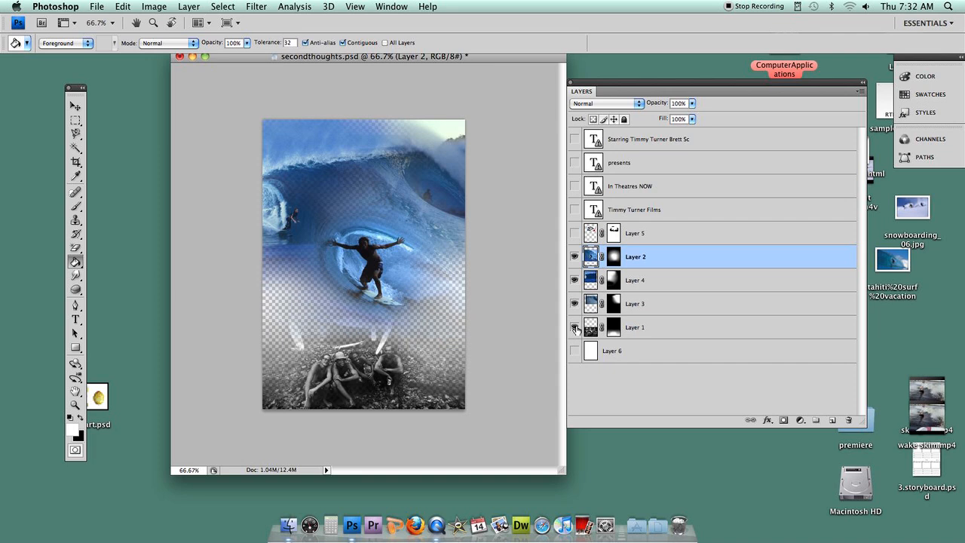
{"action": "left_click", "coordinate": [575, 233]}
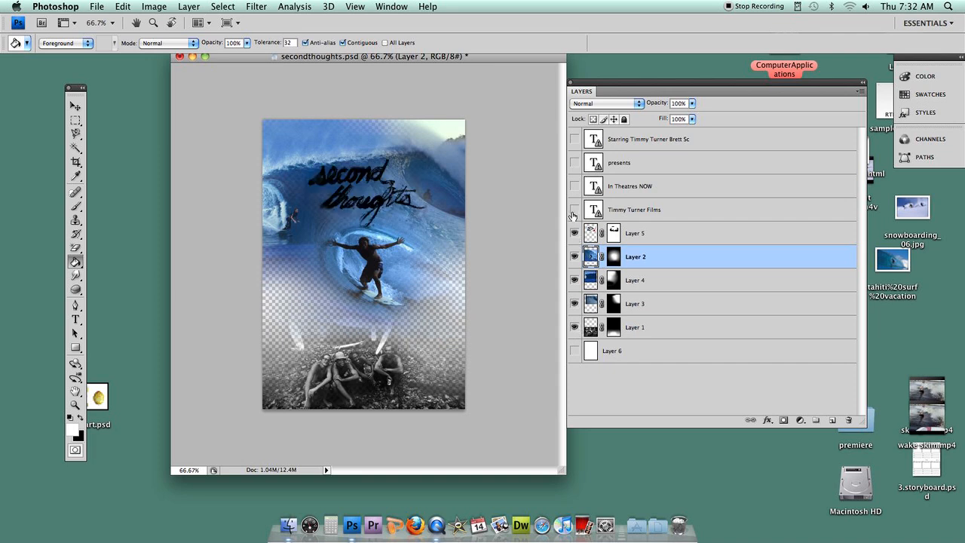
{"action": "left_click", "coordinate": [575, 210]}
{"action": "left_click", "coordinate": [574, 186]}
{"action": "left_click", "coordinate": [575, 163]}
{"action": "left_click", "coordinate": [574, 138]}
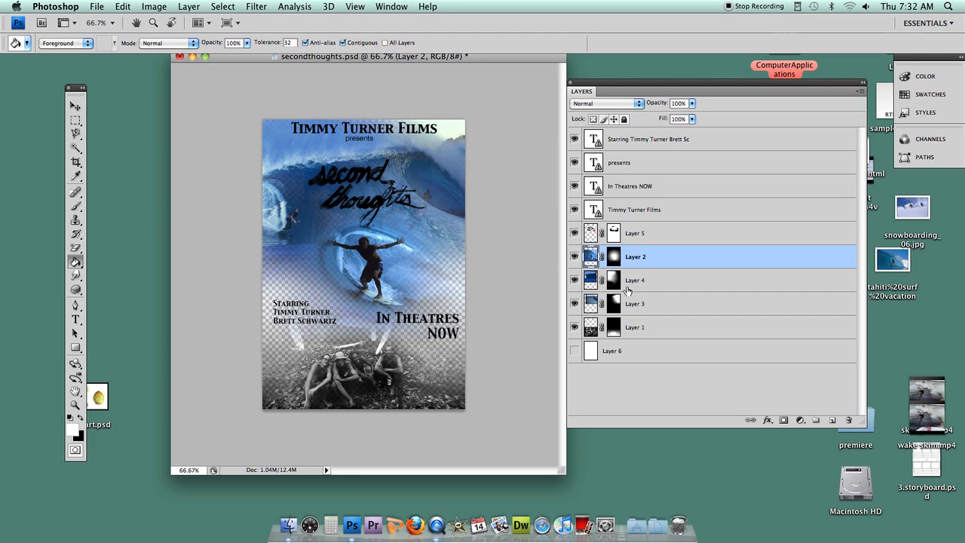
Hide the four text layers and Layers 5, 4, 1 and 3 again, isolating the surfer image on Layer 2
{"action": "left_click", "coordinate": [574, 139]}
{"action": "left_click", "coordinate": [574, 163]}
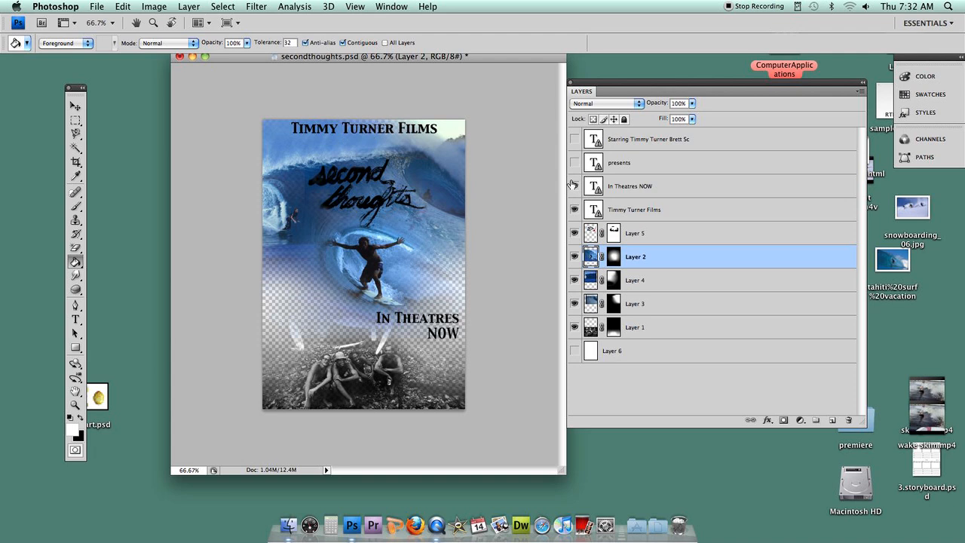
{"action": "left_click", "coordinate": [575, 186]}
{"action": "left_click", "coordinate": [574, 210]}
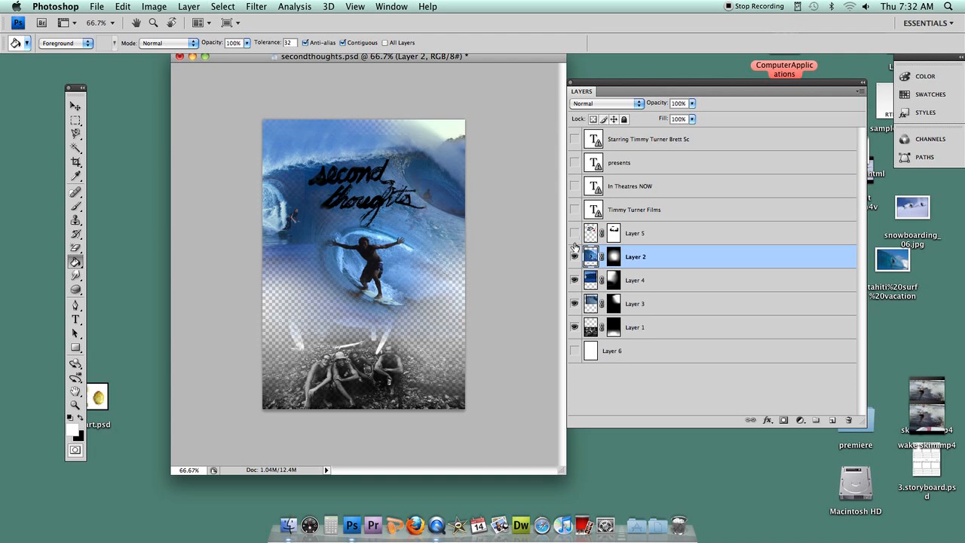
{"action": "left_click", "coordinate": [574, 233]}
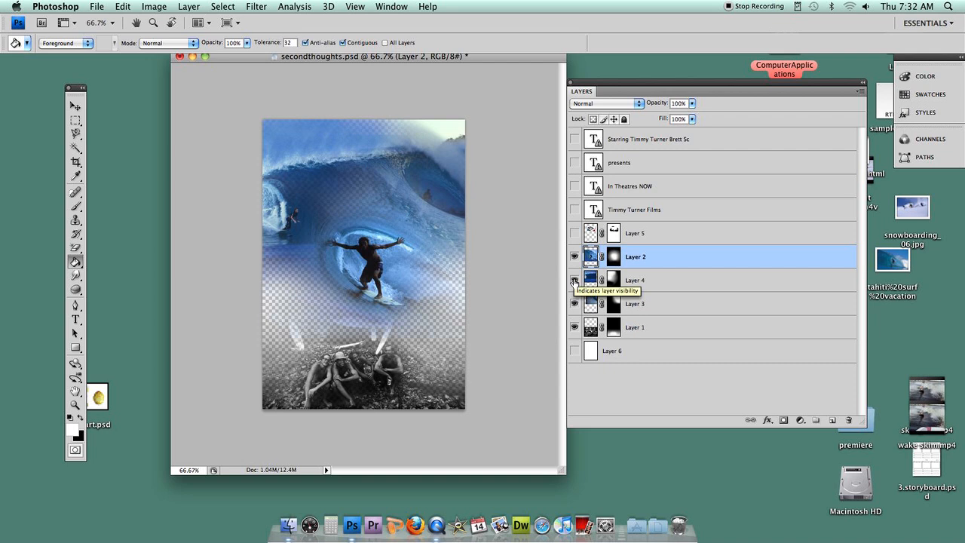
{"action": "left_click", "coordinate": [574, 280]}
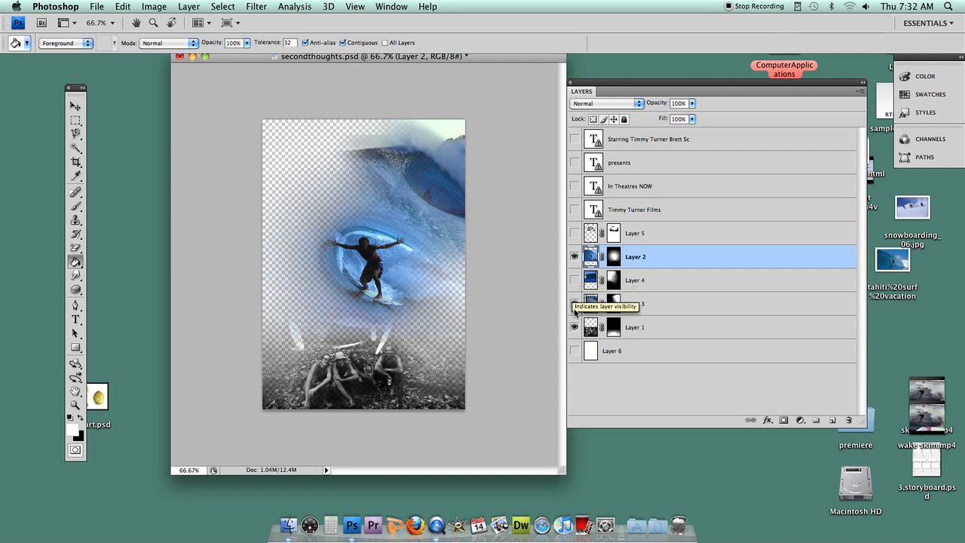
{"action": "left_click", "coordinate": [575, 327]}
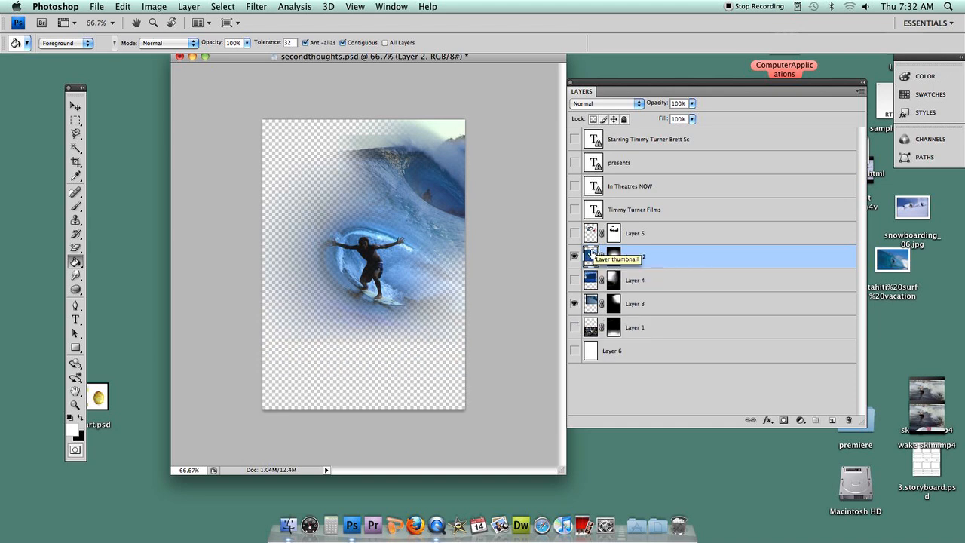
{"action": "left_click", "coordinate": [575, 303]}
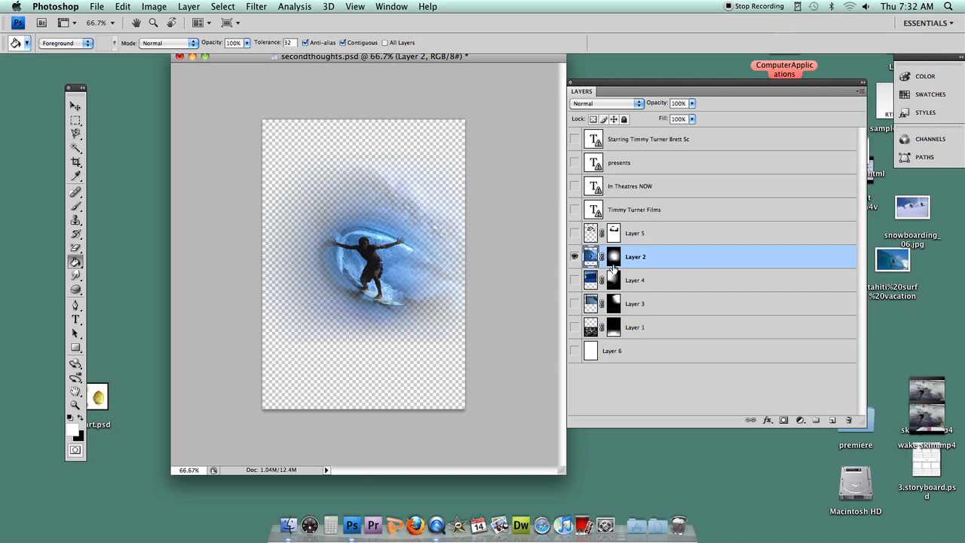
Delete the existing layer mask from Layer 2 and add a new blank layer mask to it
{"action": "right_click", "coordinate": [613, 259]}
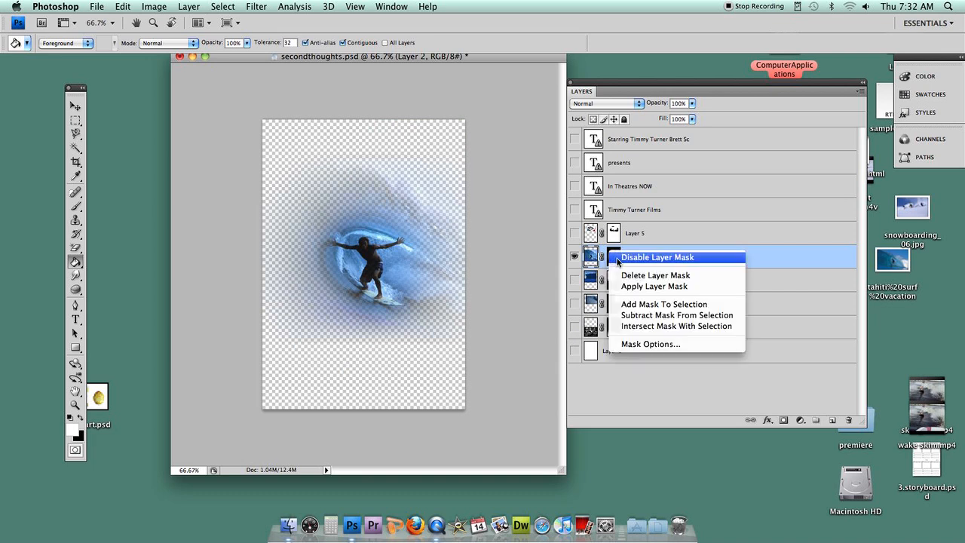
{"action": "left_click", "coordinate": [635, 278]}
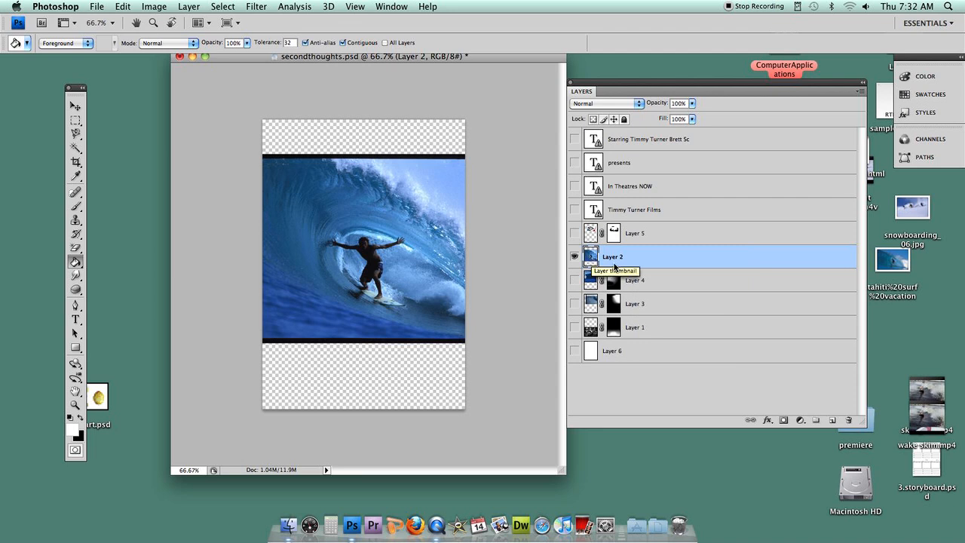
{"action": "left_click", "coordinate": [784, 420]}
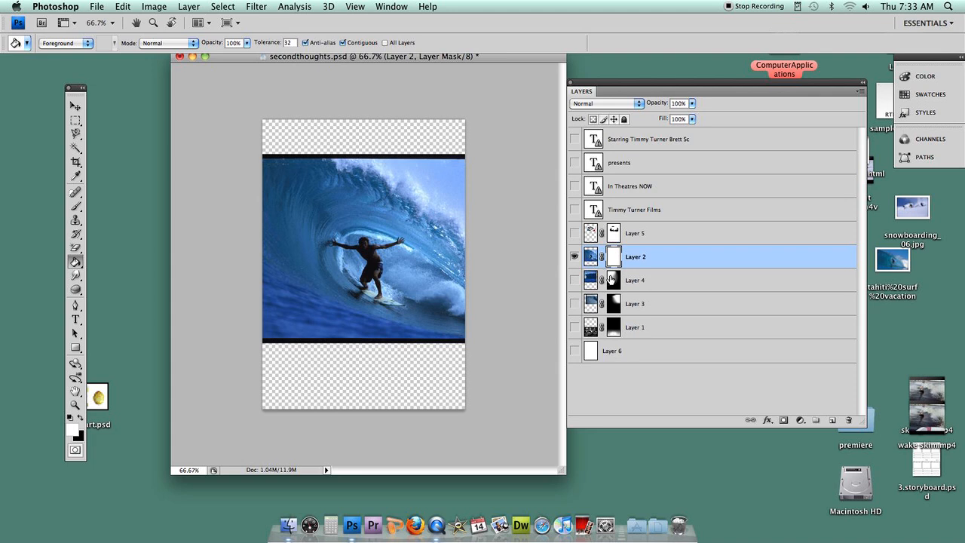
Toggle the visibility of Layers 4, 3, 1 and 2 to examine how they overlap, ending with only Layer 2 displayed
{"action": "left_click", "coordinate": [574, 279]}
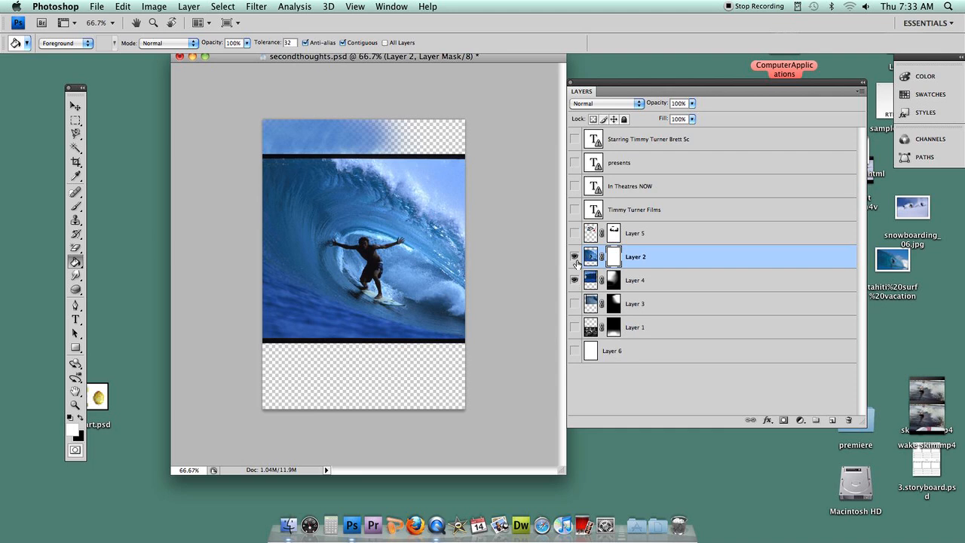
{"action": "left_click", "coordinate": [574, 257]}
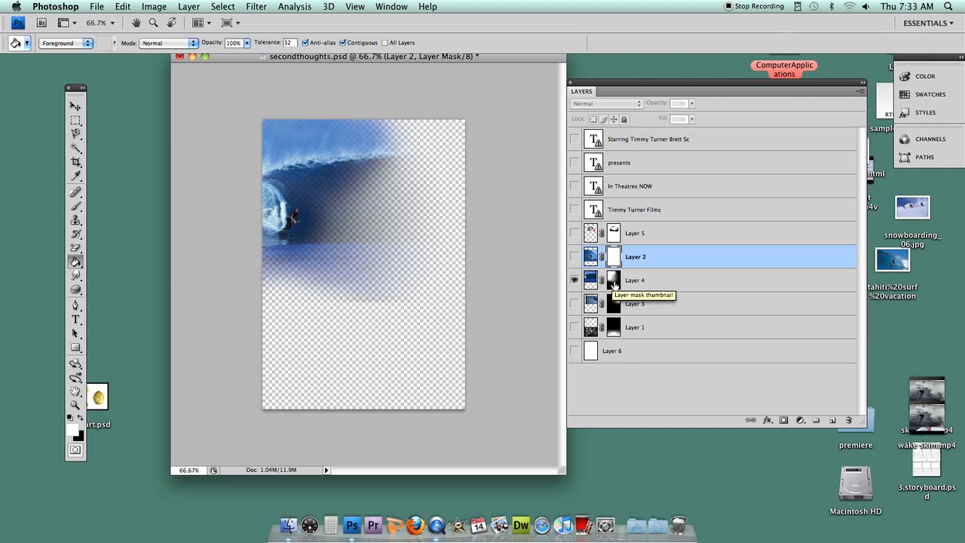
{"action": "left_click", "coordinate": [575, 303]}
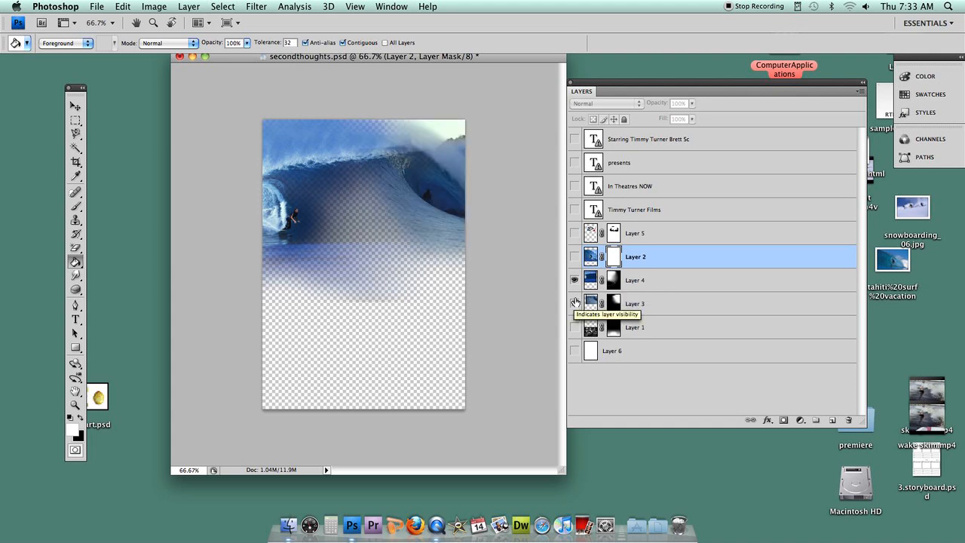
{"action": "left_click", "coordinate": [574, 257]}
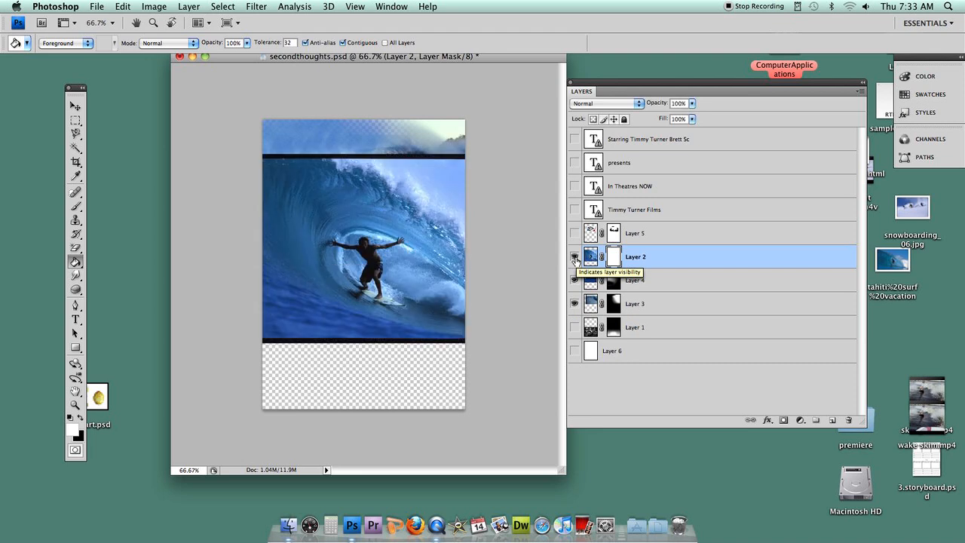
{"action": "left_click", "coordinate": [574, 327]}
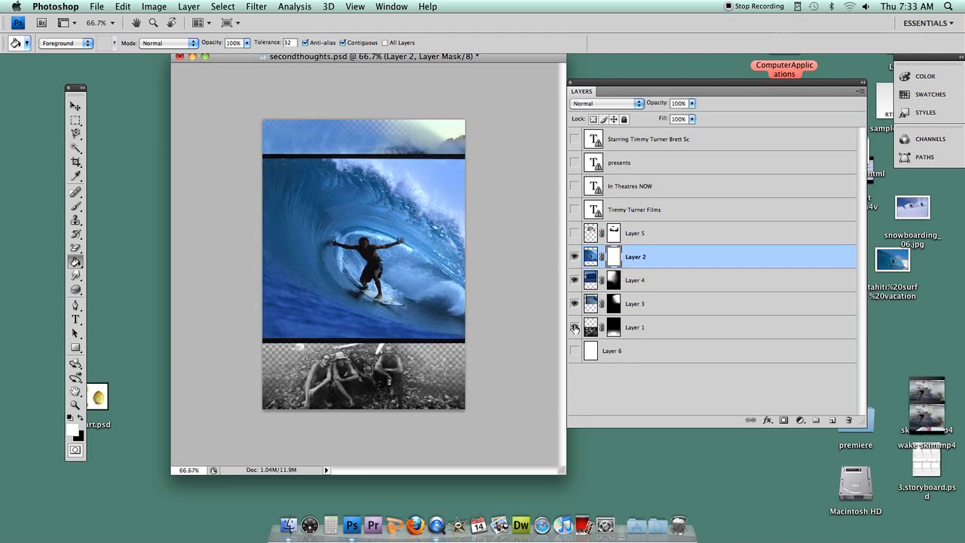
{"action": "left_click", "coordinate": [575, 327]}
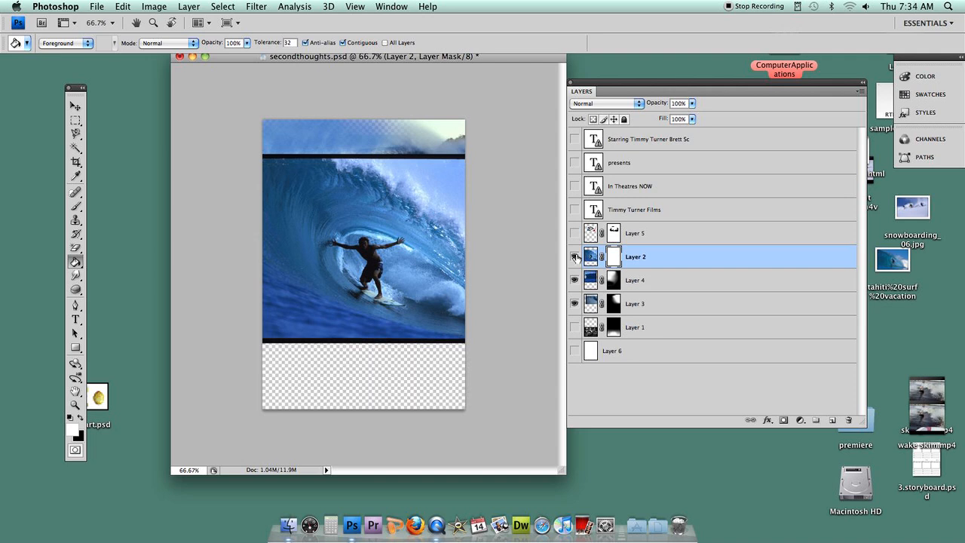
{"action": "left_click", "coordinate": [575, 280]}
{"action": "left_click", "coordinate": [574, 304]}
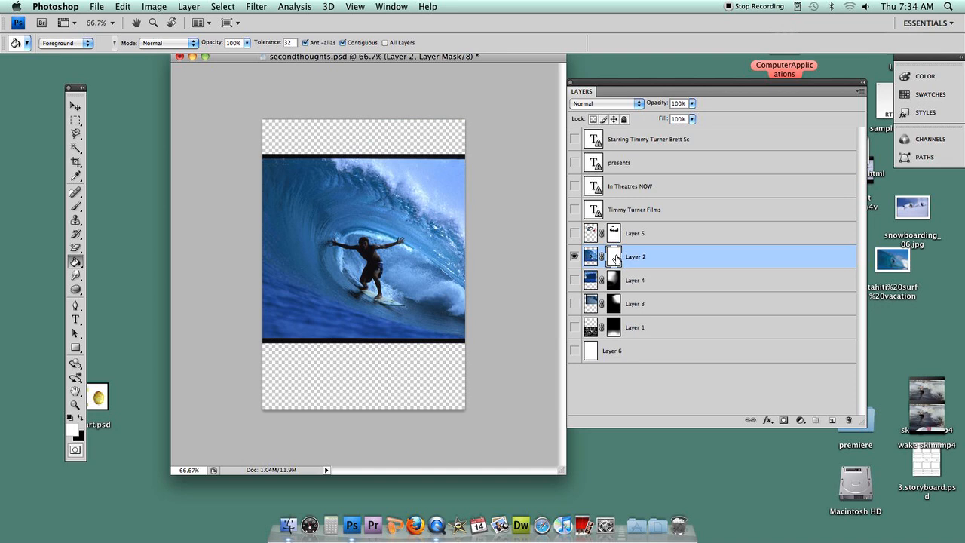
Switch from the Paint Bucket to the Gradient tool
{"action": "left_click_drag", "start_coordinate": [75, 261], "coordinate": [117, 261]}
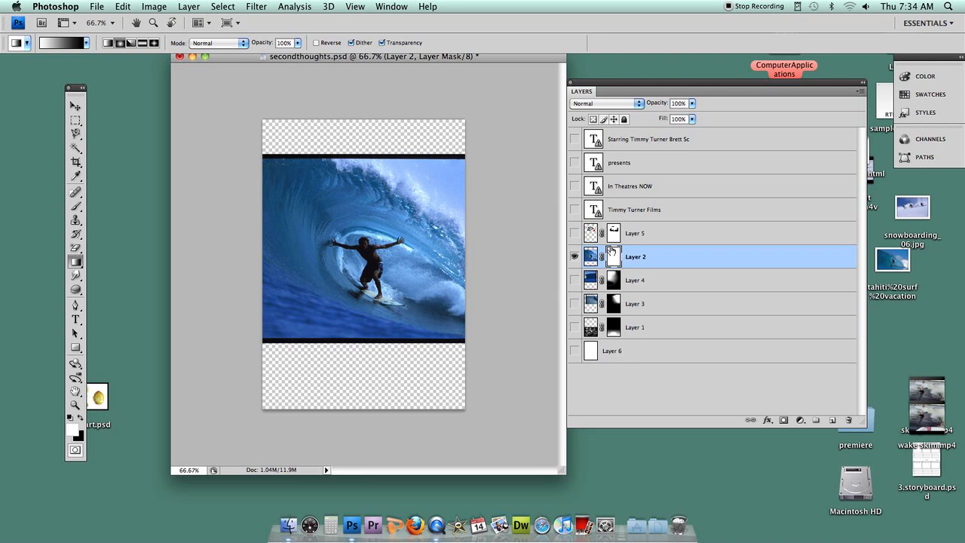
Try a radial gradient on Layer 2's image instead of its mask, and undo it
{"action": "left_click", "coordinate": [592, 255]}
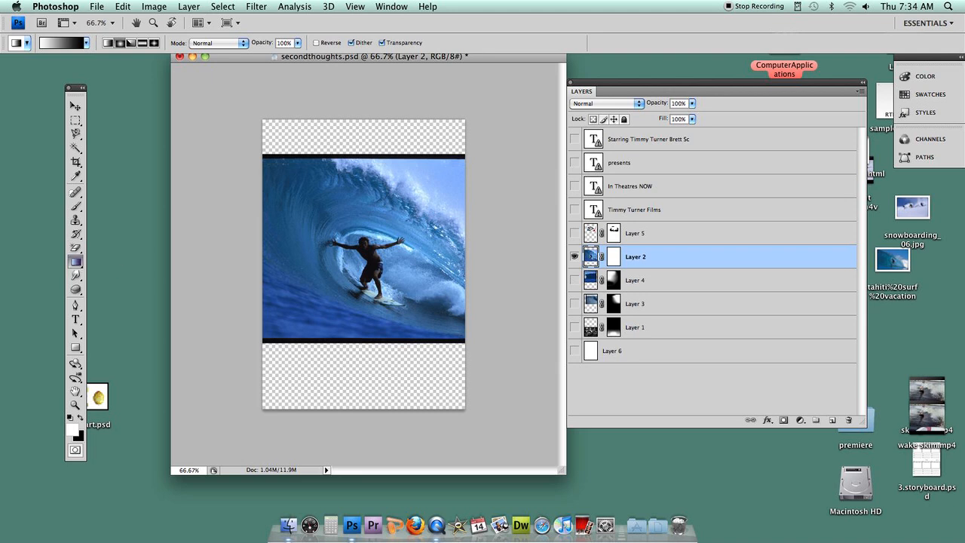
{"action": "left_click_drag", "start_coordinate": [374, 270], "coordinate": [399, 292]}
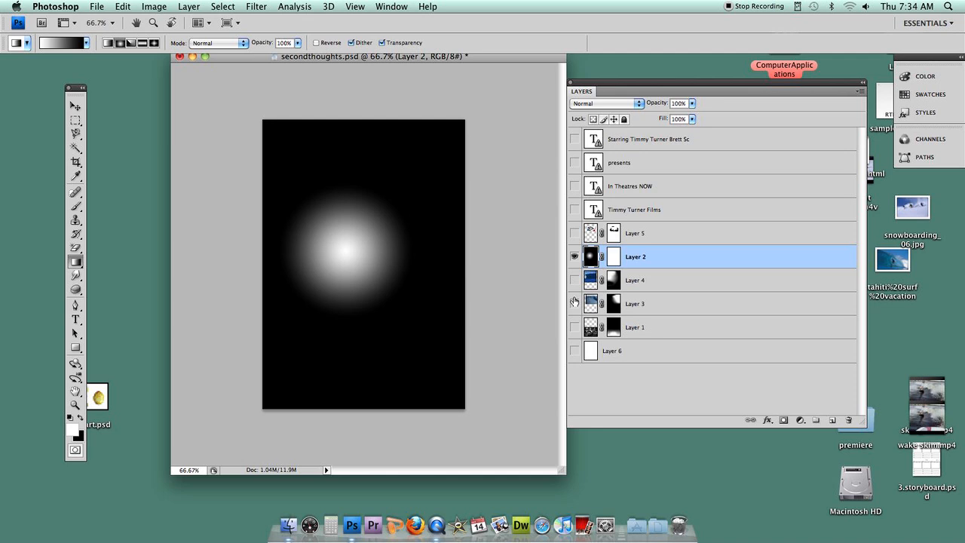
{"action": "key", "text": "ctrl+z"}
Apply a white-to-black radial gradient to Layer 2's mask, centred on the surfer, redrawing it at several sizes to fade the image edges
{"action": "left_click", "coordinate": [614, 257]}
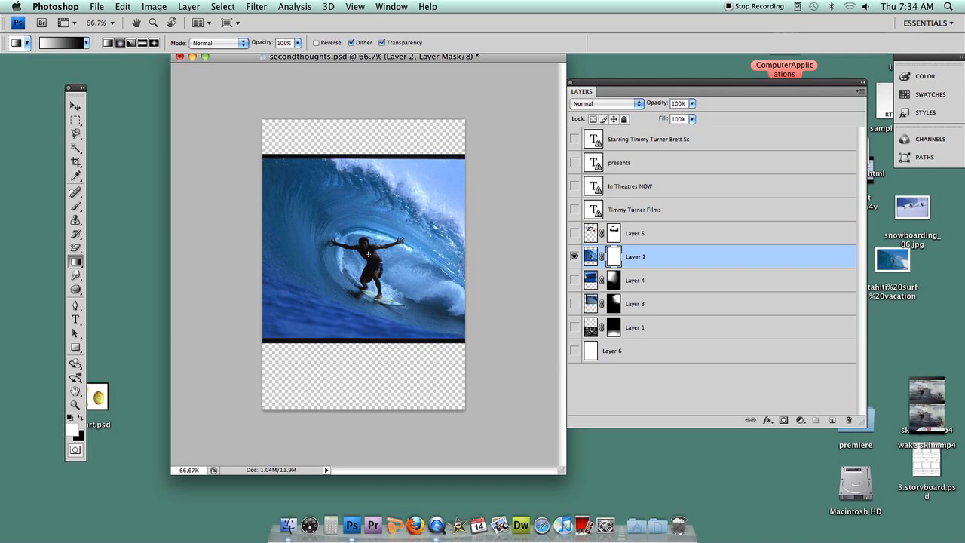
{"action": "left_click_drag", "start_coordinate": [411, 315], "coordinate": [411, 318]}
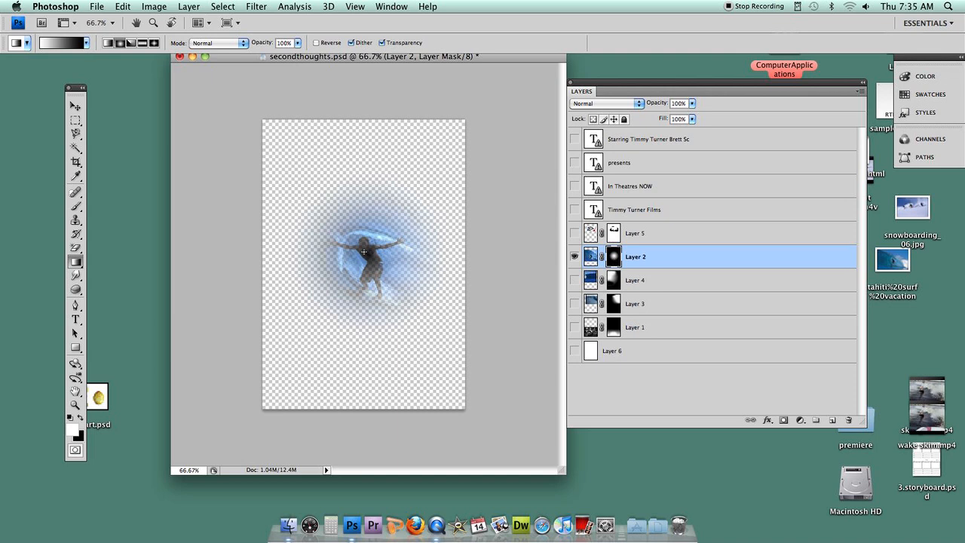
{"action": "left_click_drag", "start_coordinate": [364, 252], "coordinate": [427, 368]}
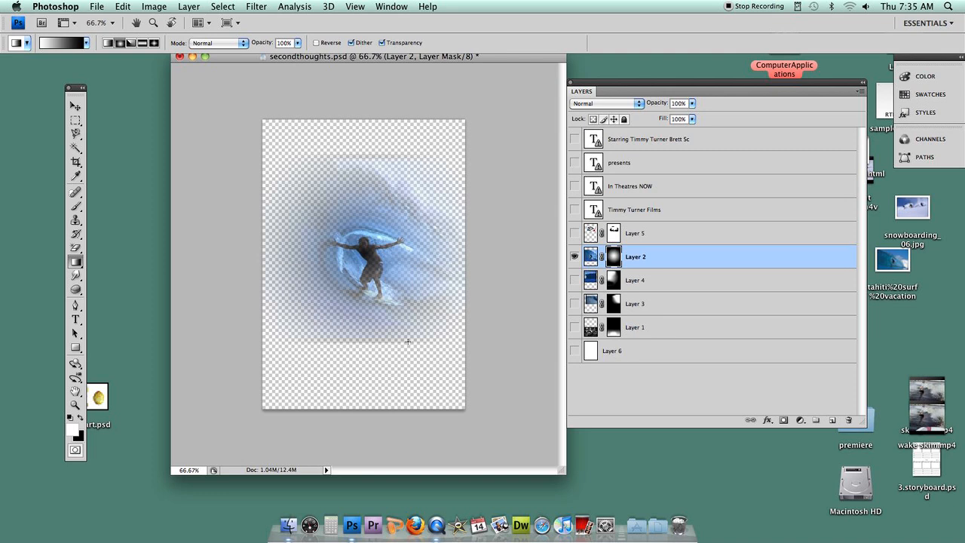
{"action": "left_click_drag", "start_coordinate": [371, 287], "coordinate": [408, 392]}
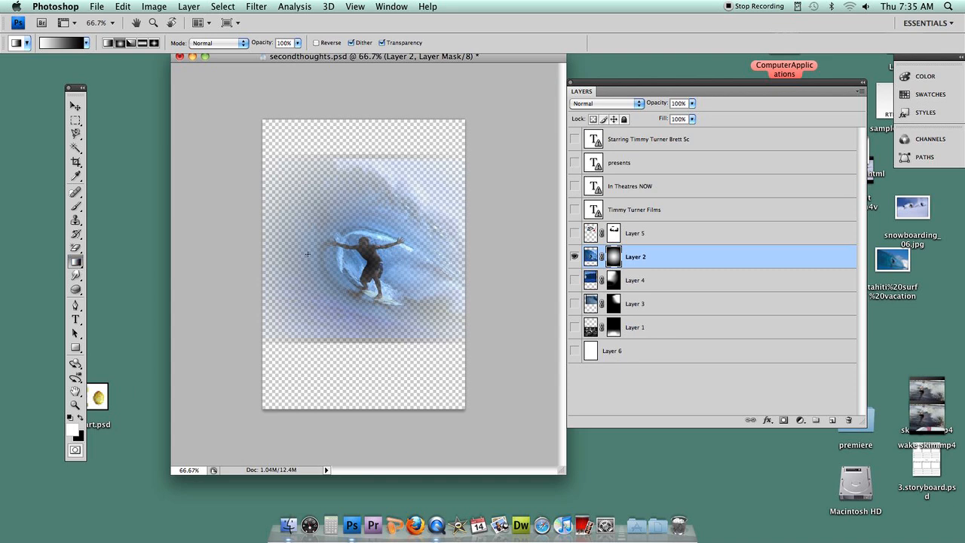
{"action": "left_click_drag", "start_coordinate": [363, 246], "coordinate": [437, 369]}
{"action": "left_click_drag", "start_coordinate": [371, 257], "coordinate": [303, 333]}
{"action": "left_click_drag", "start_coordinate": [363, 243], "coordinate": [298, 357]}
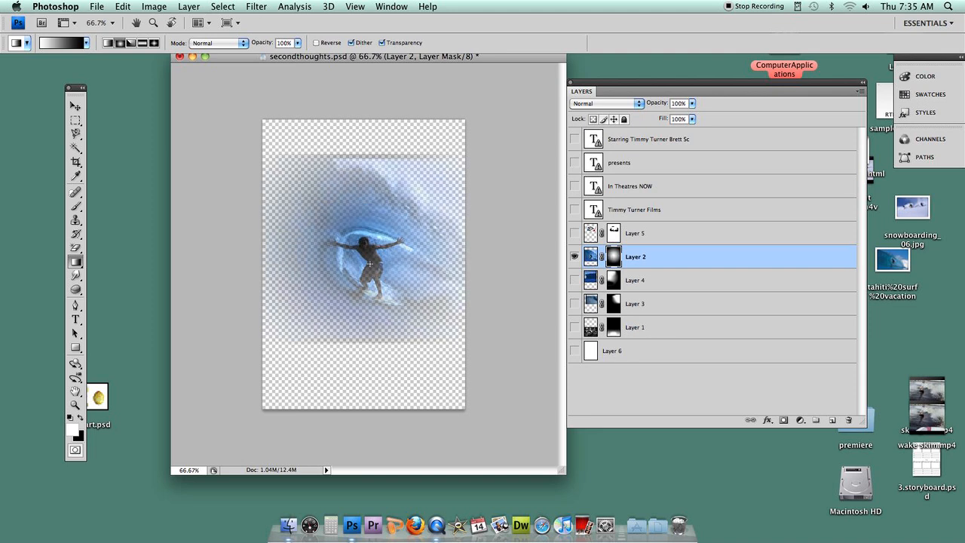
Paint white over the surfer and surrounding wave on Layer 2's mask with a soft 100 px brush at 16% opacity
{"action": "left_click", "coordinate": [77, 205]}
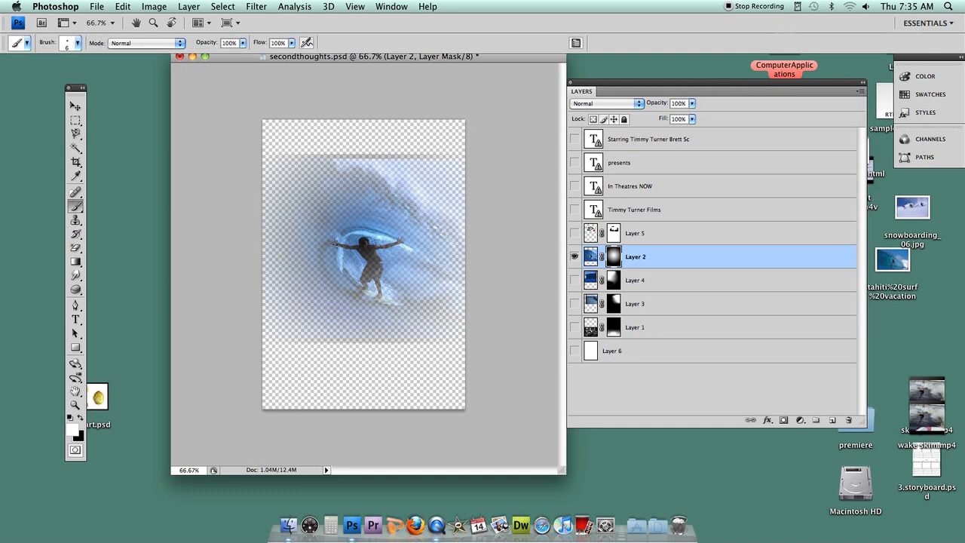
{"action": "right_click", "coordinate": [322, 275]}
{"action": "left_click", "coordinate": [421, 400]}
{"action": "left_click", "coordinate": [401, 399]}
{"action": "left_click", "coordinate": [243, 44]}
{"action": "left_click_drag", "start_coordinate": [243, 57], "coordinate": [195, 58]}
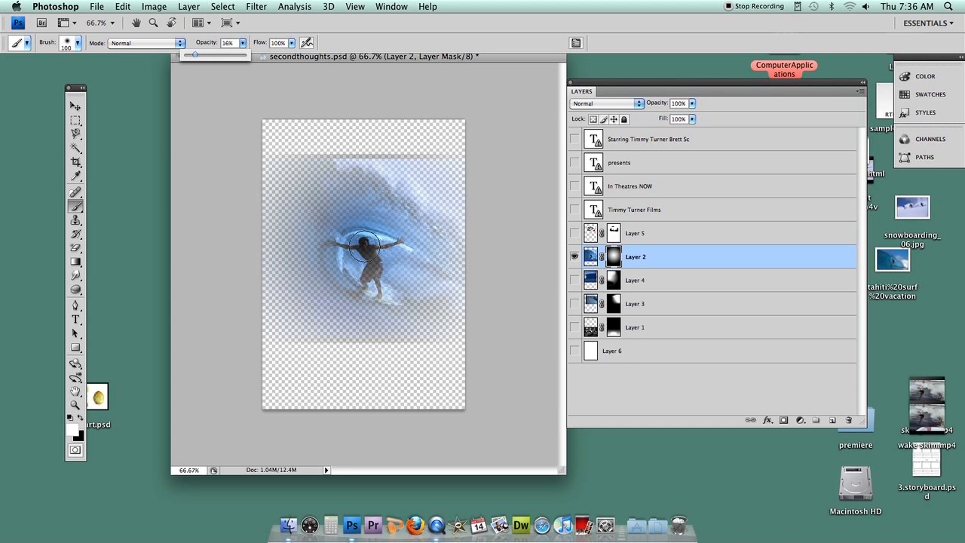
{"action": "mouse_move", "coordinate": [365, 247]}
{"action": "left_mouse_down"}
{"action": "mouse_move", "coordinate": [336, 244]}
{"action": "mouse_move", "coordinate": [395, 241]}
{"action": "mouse_move", "coordinate": [377, 251]}
{"action": "mouse_move", "coordinate": [371, 276]}
{"action": "mouse_move", "coordinate": [377, 293]}
{"action": "mouse_move", "coordinate": [396, 301]}
{"action": "mouse_move", "coordinate": [350, 278]}
{"action": "mouse_move", "coordinate": [329, 242]}
{"action": "mouse_move", "coordinate": [396, 238]}
{"action": "mouse_move", "coordinate": [345, 179]}
{"action": "mouse_move", "coordinate": [366, 179]}
{"action": "mouse_move", "coordinate": [373, 207]}
{"action": "left_mouse_up"}
{"action": "left_click_drag", "start_coordinate": [371, 207], "coordinate": [368, 206]}
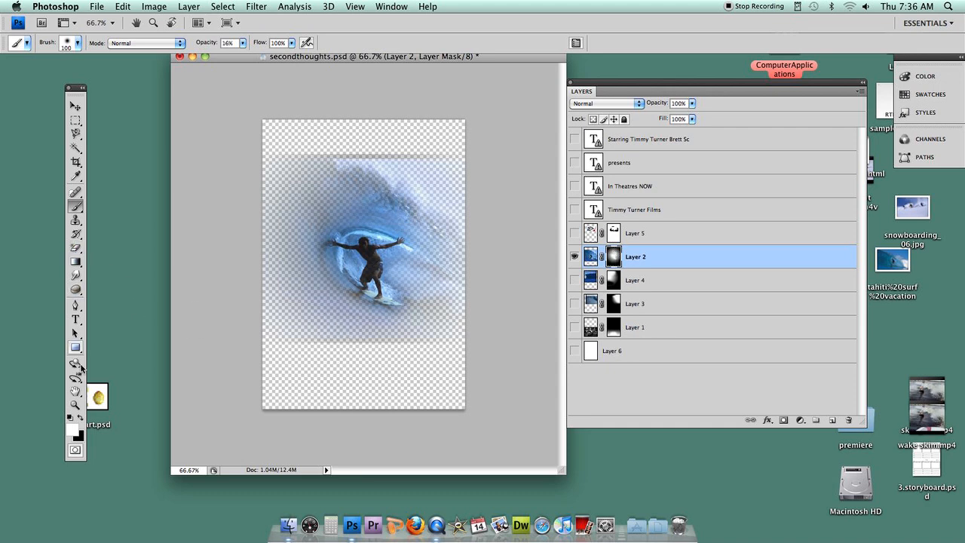
Paint black along the lower and upper edges of the photo on Layer 2's mask to soften its hard borders
{"action": "left_click", "coordinate": [80, 416]}
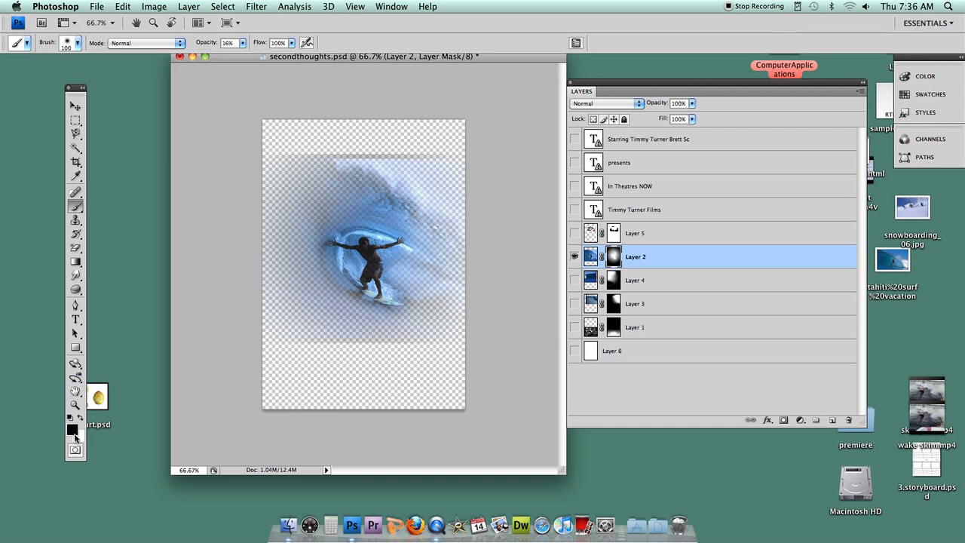
{"action": "mouse_move", "coordinate": [312, 346]}
{"action": "left_mouse_down"}
{"action": "mouse_move", "coordinate": [358, 349]}
{"action": "mouse_move", "coordinate": [331, 331]}
{"action": "mouse_move", "coordinate": [368, 352]}
{"action": "mouse_move", "coordinate": [404, 346]}
{"action": "mouse_move", "coordinate": [308, 344]}
{"action": "left_mouse_up"}
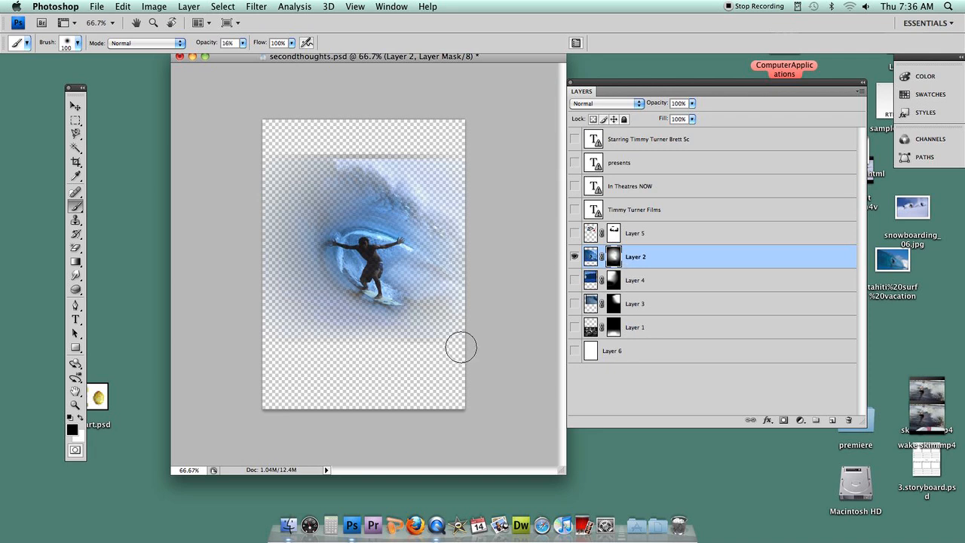
{"action": "mouse_move", "coordinate": [415, 342]}
{"action": "left_mouse_down"}
{"action": "mouse_move", "coordinate": [365, 345]}
{"action": "mouse_move", "coordinate": [383, 344]}
{"action": "mouse_move", "coordinate": [373, 343]}
{"action": "left_mouse_up"}
{"action": "mouse_move", "coordinate": [304, 143]}
{"action": "left_mouse_down"}
{"action": "mouse_move", "coordinate": [430, 154]}
{"action": "mouse_move", "coordinate": [311, 151]}
{"action": "left_mouse_up"}
{"action": "mouse_move", "coordinate": [277, 340]}
{"action": "left_mouse_down"}
{"action": "mouse_move", "coordinate": [312, 342]}
{"action": "mouse_move", "coordinate": [279, 322]}
{"action": "mouse_move", "coordinate": [320, 342]}
{"action": "mouse_move", "coordinate": [413, 344]}
{"action": "left_mouse_up"}
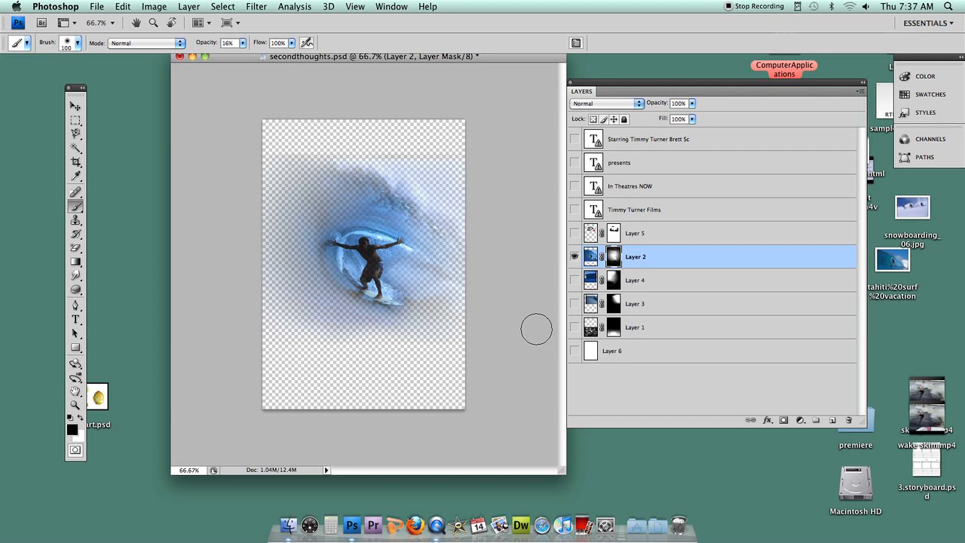
{"action": "left_click_drag", "start_coordinate": [423, 161], "coordinate": [317, 155]}
Display Layer 4 without Layer 2 and delete Layer 4's existing layer mask
{"action": "left_click", "coordinate": [77, 262]}
{"action": "left_click", "coordinate": [77, 261]}
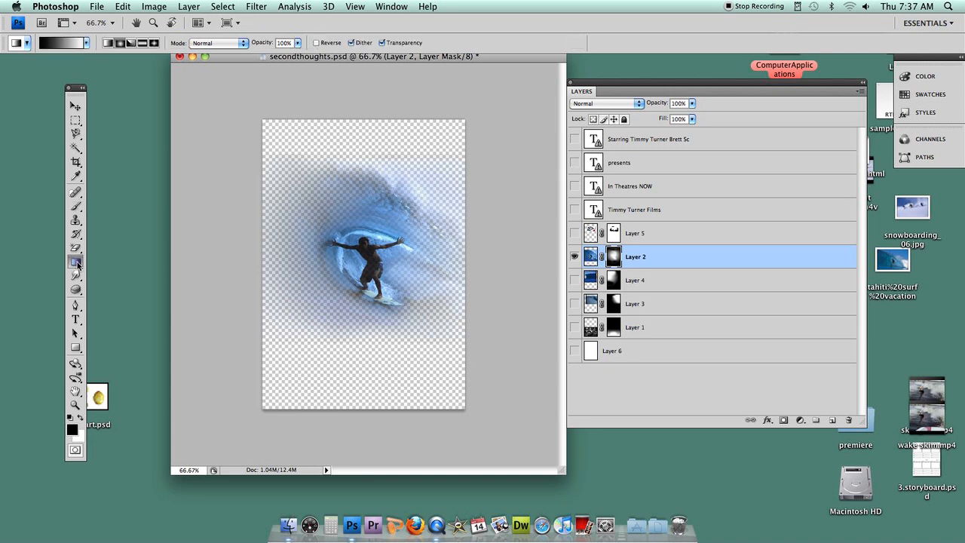
{"action": "left_click", "coordinate": [81, 418]}
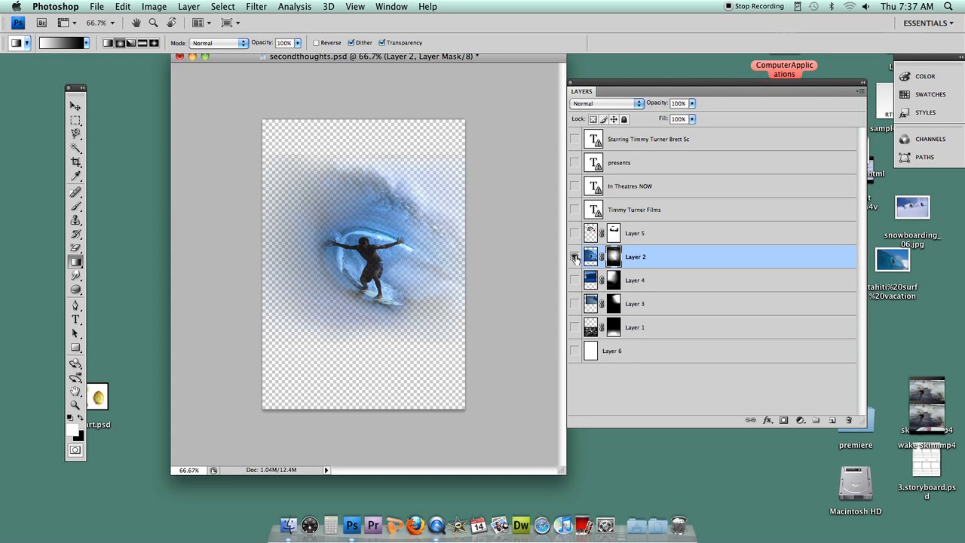
{"action": "left_click", "coordinate": [575, 280]}
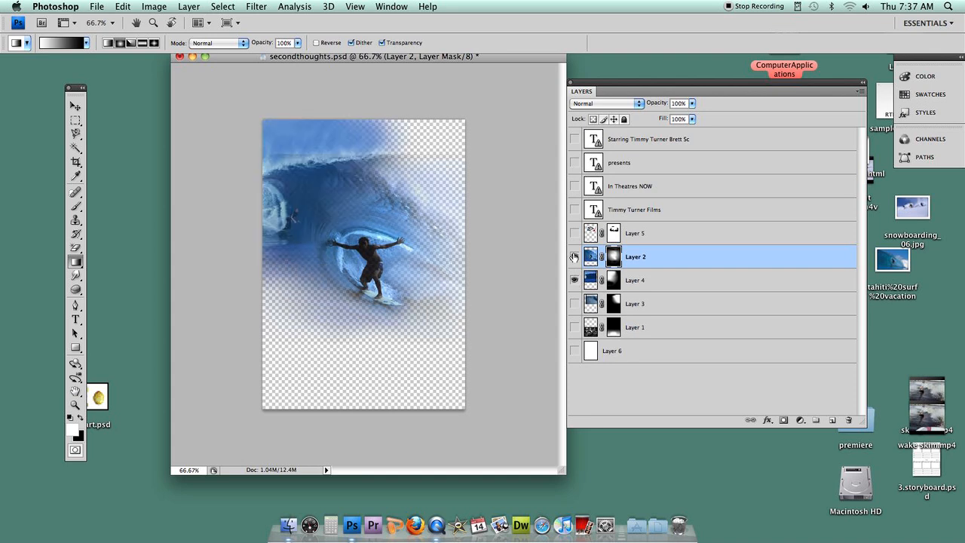
{"action": "left_click", "coordinate": [574, 256]}
{"action": "left_click", "coordinate": [614, 281]}
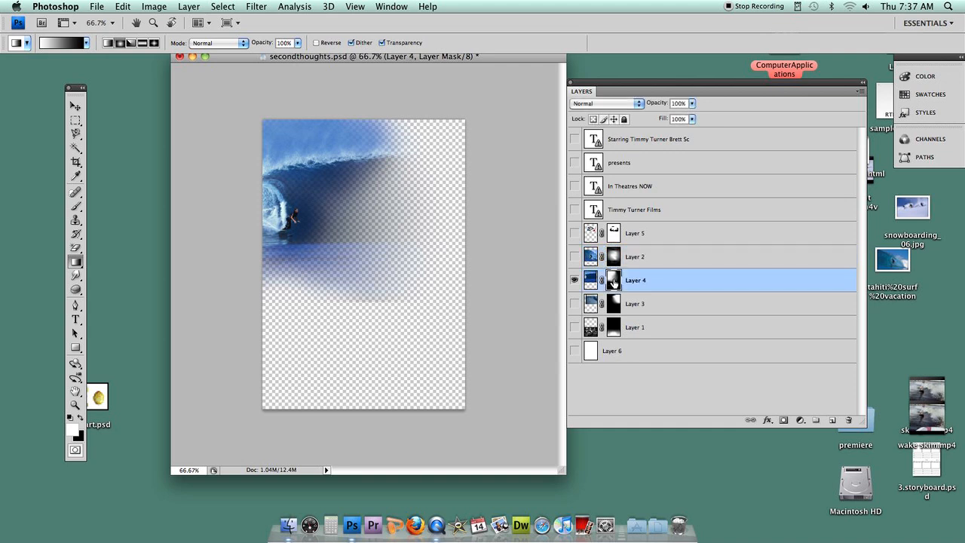
{"action": "right_click", "coordinate": [614, 281]}
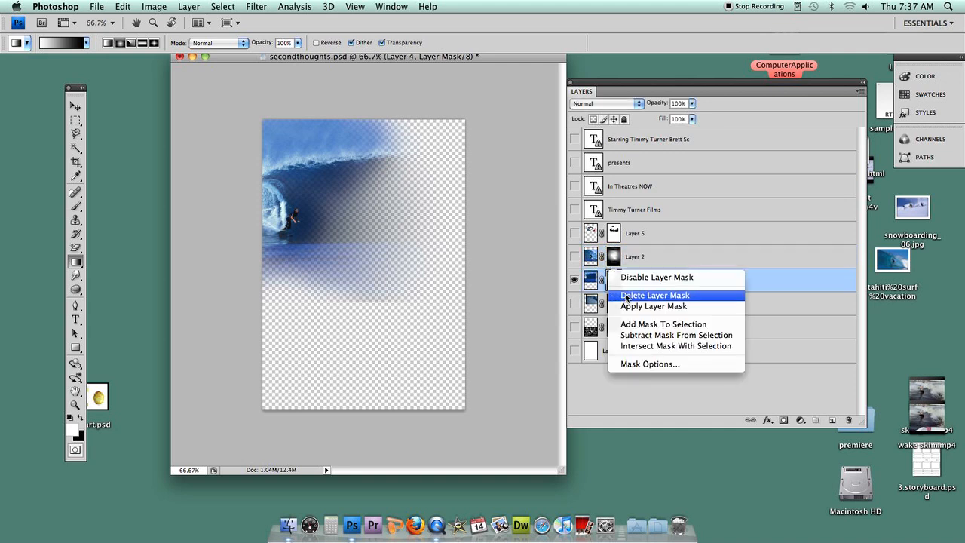
{"action": "left_click", "coordinate": [626, 295]}
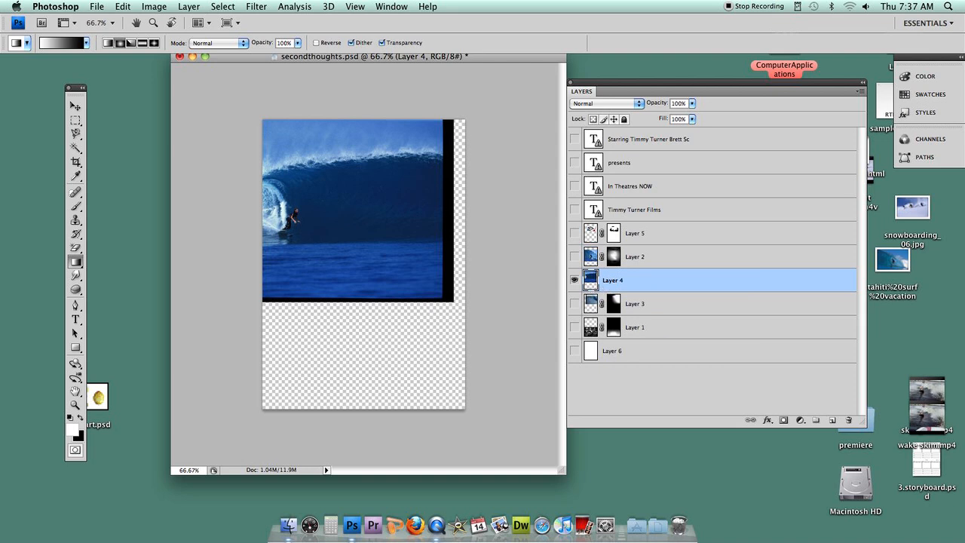
Add a new mask to Layer 4 and redraw a white-to-black gradient from the surfer outward, first radial and finally diagonal linear
{"action": "left_click", "coordinate": [118, 45]}
{"action": "left_click", "coordinate": [784, 421]}
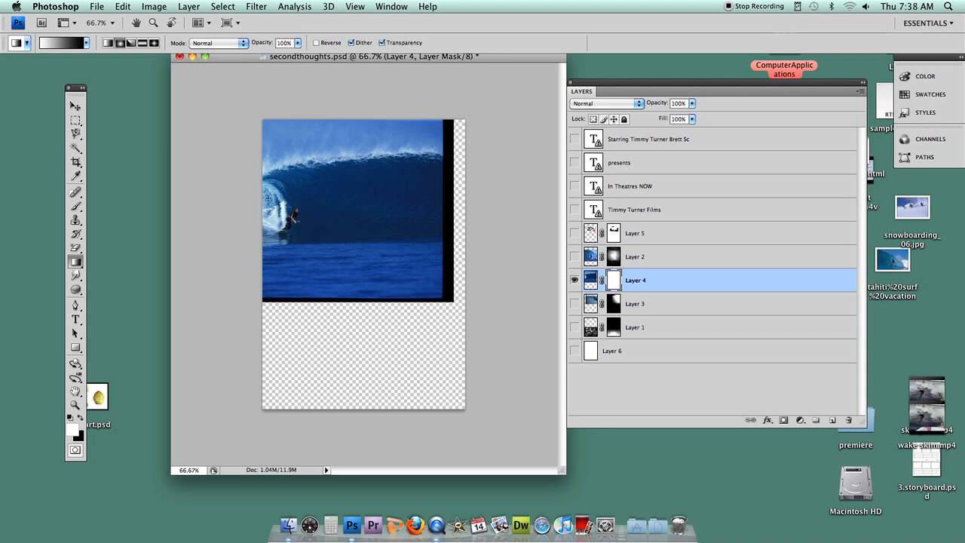
{"action": "left_click_drag", "start_coordinate": [278, 205], "coordinate": [343, 246]}
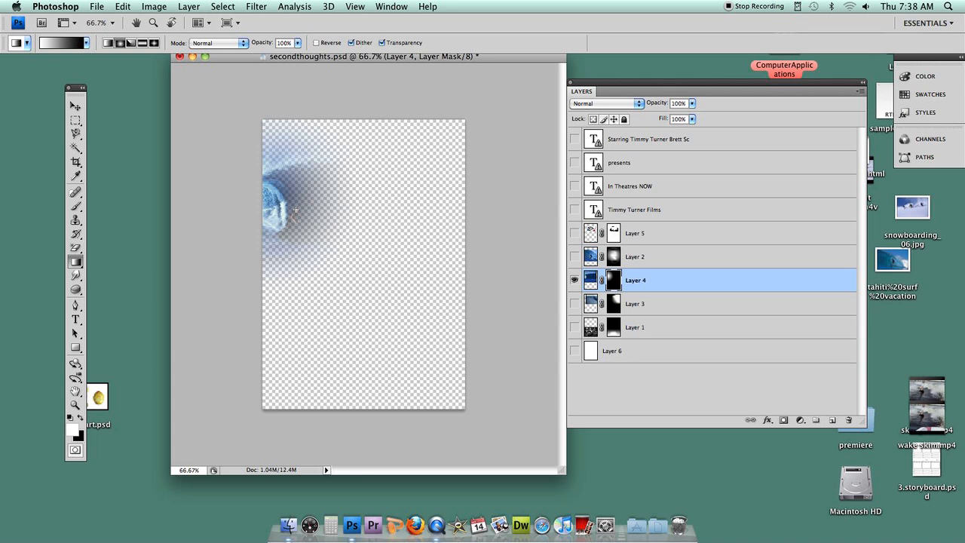
{"action": "left_click_drag", "start_coordinate": [373, 246], "coordinate": [352, 231]}
{"action": "left_click_drag", "start_coordinate": [284, 190], "coordinate": [359, 233]}
{"action": "left_click_drag", "start_coordinate": [279, 198], "coordinate": [354, 248]}
{"action": "left_click_drag", "start_coordinate": [287, 209], "coordinate": [375, 252]}
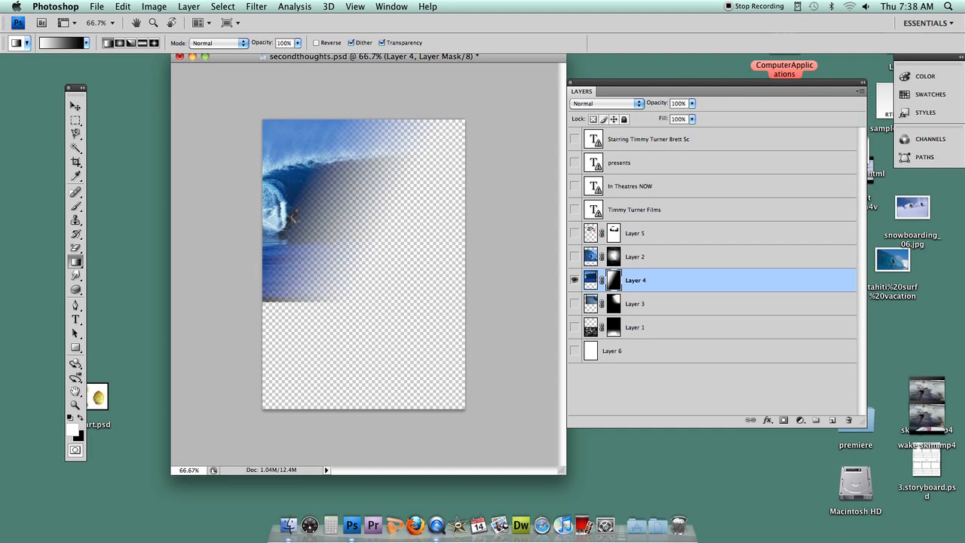
{"action": "left_click_drag", "start_coordinate": [293, 216], "coordinate": [383, 266]}
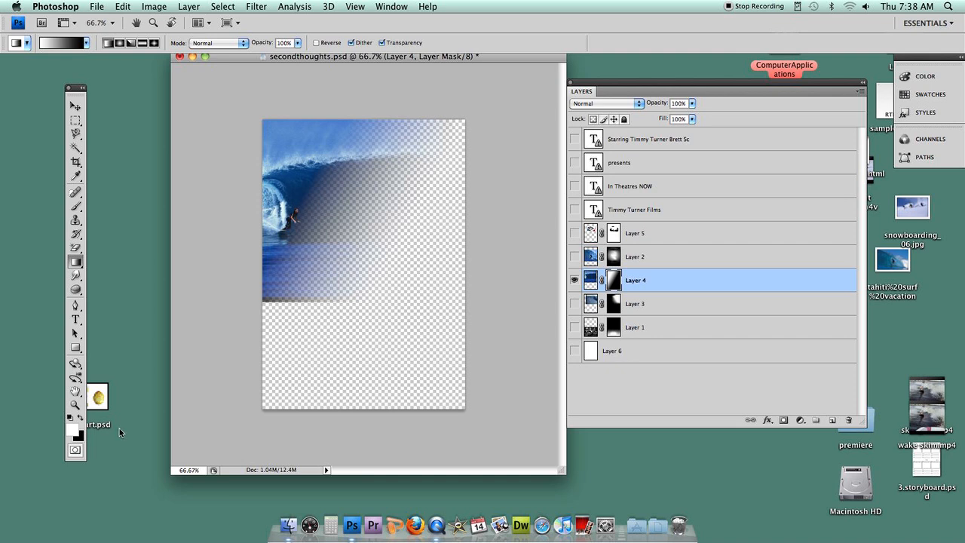
Paint white over the surfer and along the wave's crest on Layer 4's mask with the 16% opacity brush
{"action": "left_click", "coordinate": [78, 206]}
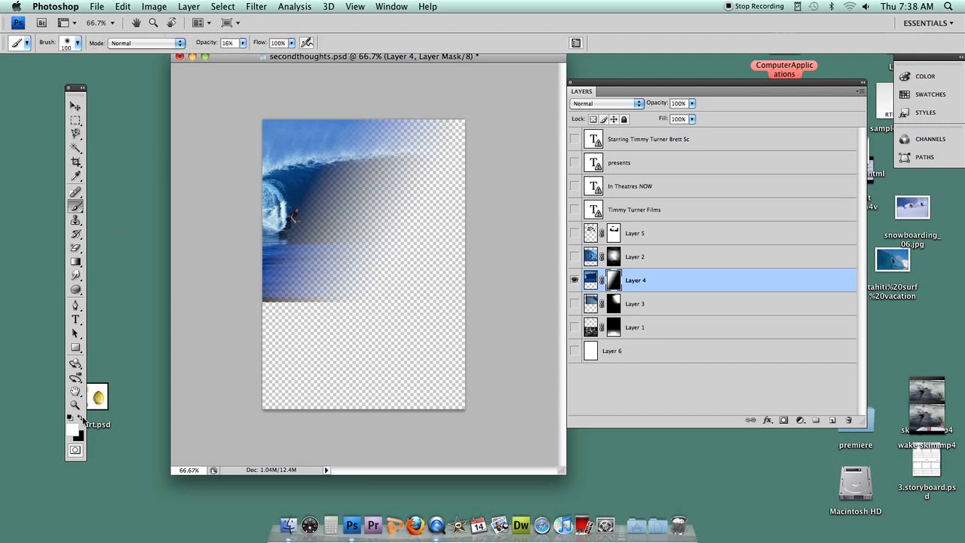
{"action": "mouse_move", "coordinate": [269, 204]}
{"action": "left_mouse_down"}
{"action": "mouse_move", "coordinate": [290, 205]}
{"action": "mouse_move", "coordinate": [309, 223]}
{"action": "mouse_move", "coordinate": [293, 214]}
{"action": "left_mouse_up"}
{"action": "left_click_drag", "start_coordinate": [384, 155], "coordinate": [373, 150]}
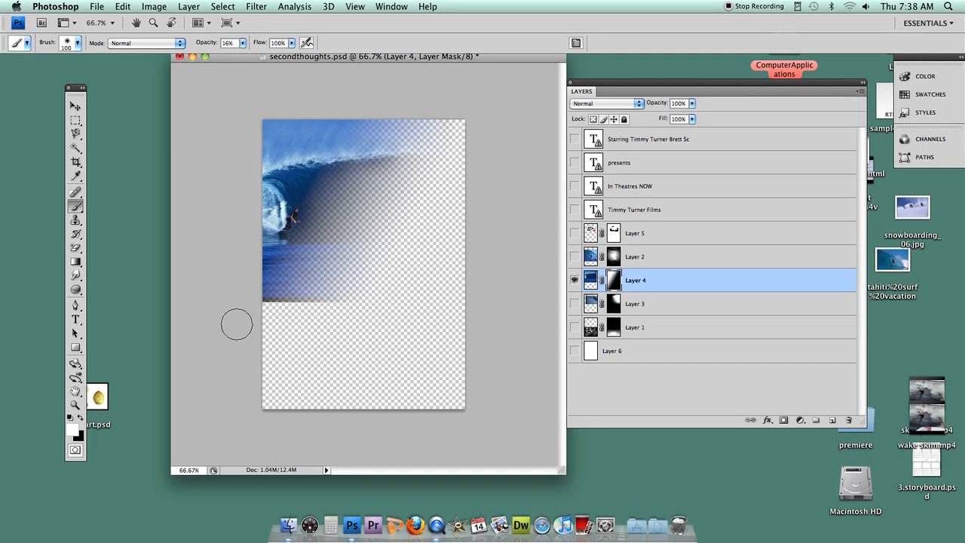
On Layer 4's mask, paint black along the photo's lower and right edges and white over the wave face beside the surfer
{"action": "left_click", "coordinate": [80, 417]}
{"action": "left_click", "coordinate": [270, 303]}
{"action": "left_click", "coordinate": [276, 299]}
{"action": "left_click", "coordinate": [298, 301]}
{"action": "mouse_move", "coordinate": [322, 303]}
{"action": "left_mouse_down"}
{"action": "mouse_move", "coordinate": [275, 304]}
{"action": "mouse_move", "coordinate": [340, 289]}
{"action": "mouse_move", "coordinate": [298, 288]}
{"action": "mouse_move", "coordinate": [366, 248]}
{"action": "mouse_move", "coordinate": [412, 131]}
{"action": "left_mouse_up"}
{"action": "left_click", "coordinate": [340, 291]}
{"action": "left_click", "coordinate": [80, 418]}
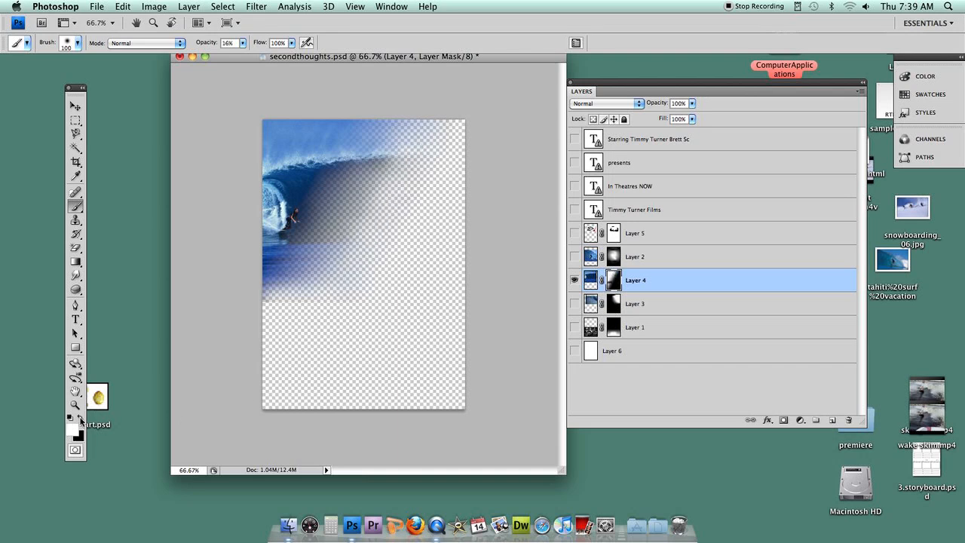
{"action": "left_click_drag", "start_coordinate": [314, 209], "coordinate": [330, 184]}
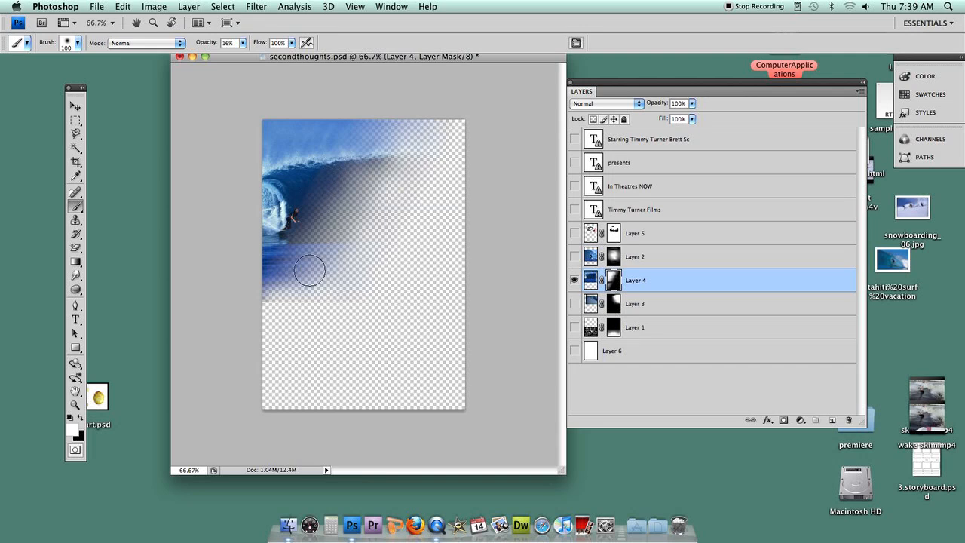
Display Layer 2 again and toggle Layer 4's visibility off and on to compare how the two photos blend
{"action": "left_click", "coordinate": [573, 257]}
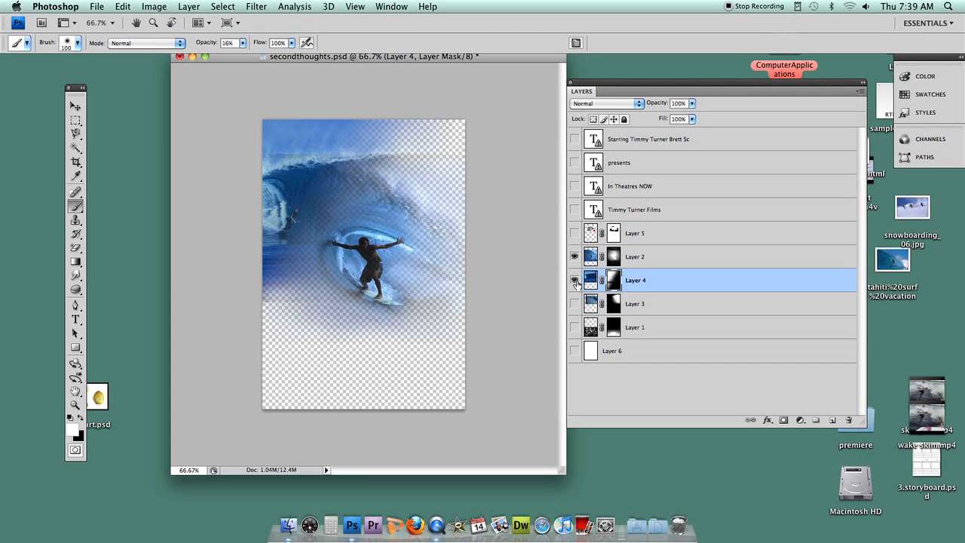
{"action": "left_click", "coordinate": [575, 280]}
{"action": "left_click", "coordinate": [576, 280]}
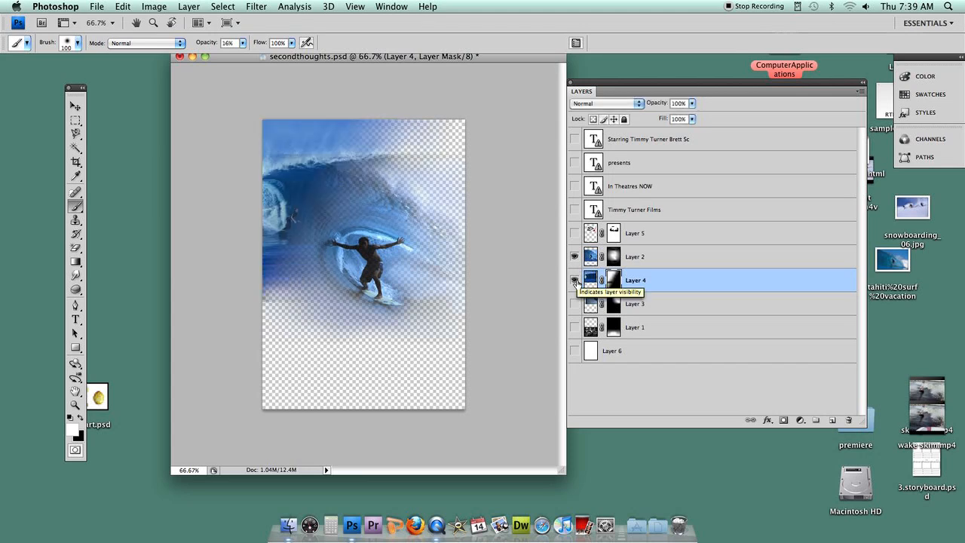
Switch to the Move tool with Layer 4 selected
{"action": "left_click", "coordinate": [75, 106]}
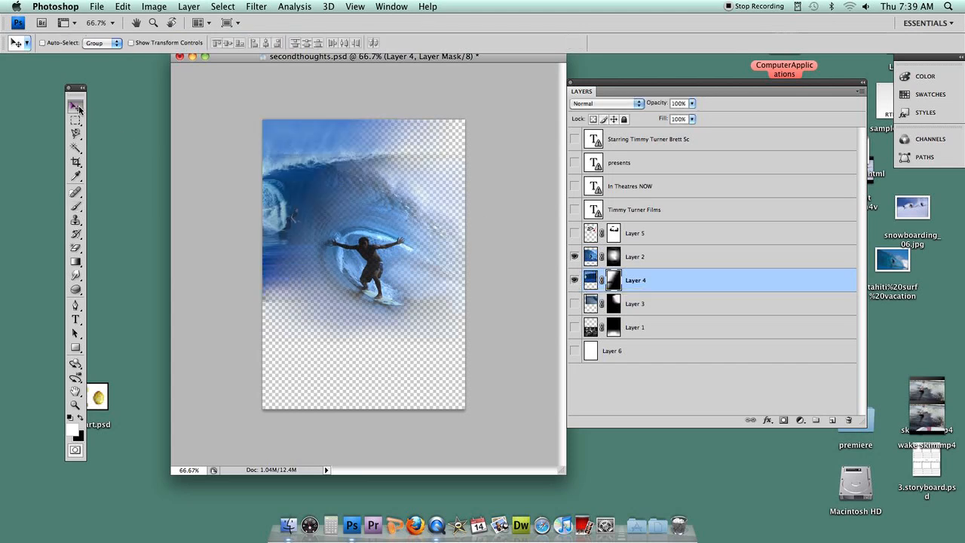